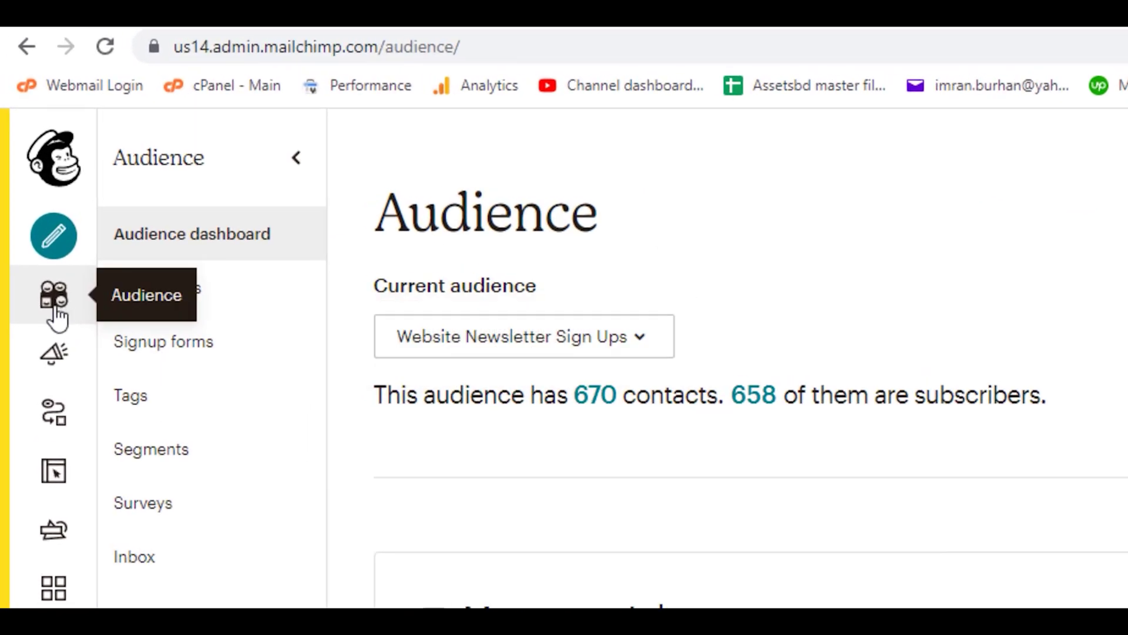
- Check the available audiences, then show All contacts for Website Newsletter Sign Ups (797 entries)
{"action": "left_click", "coordinate": [190, 233]}
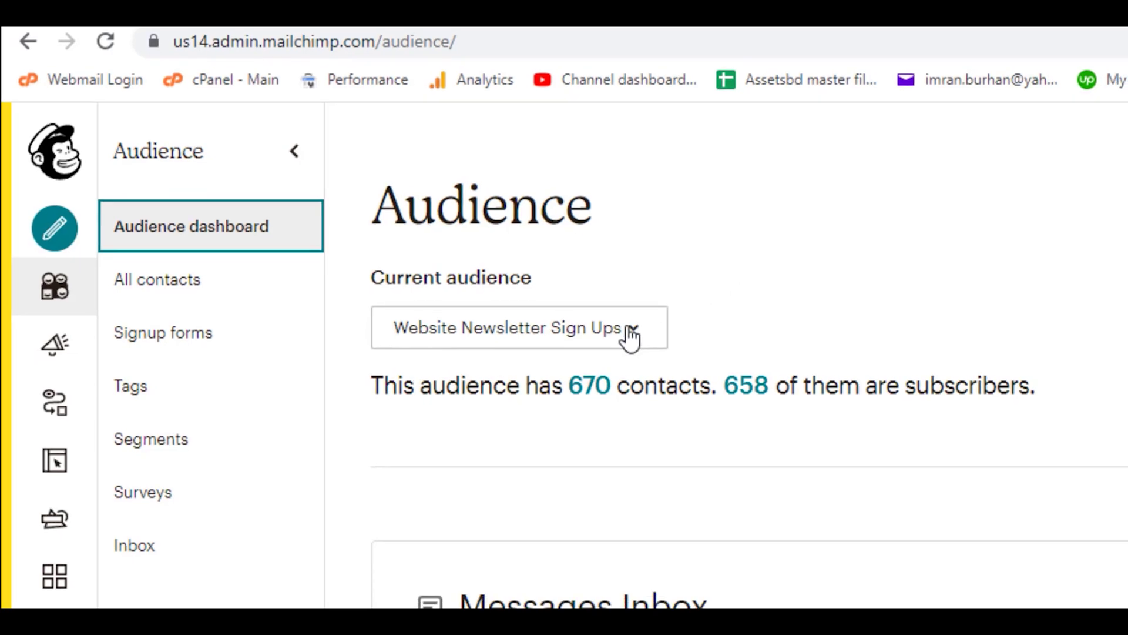
{"action": "left_click", "coordinate": [652, 337]}
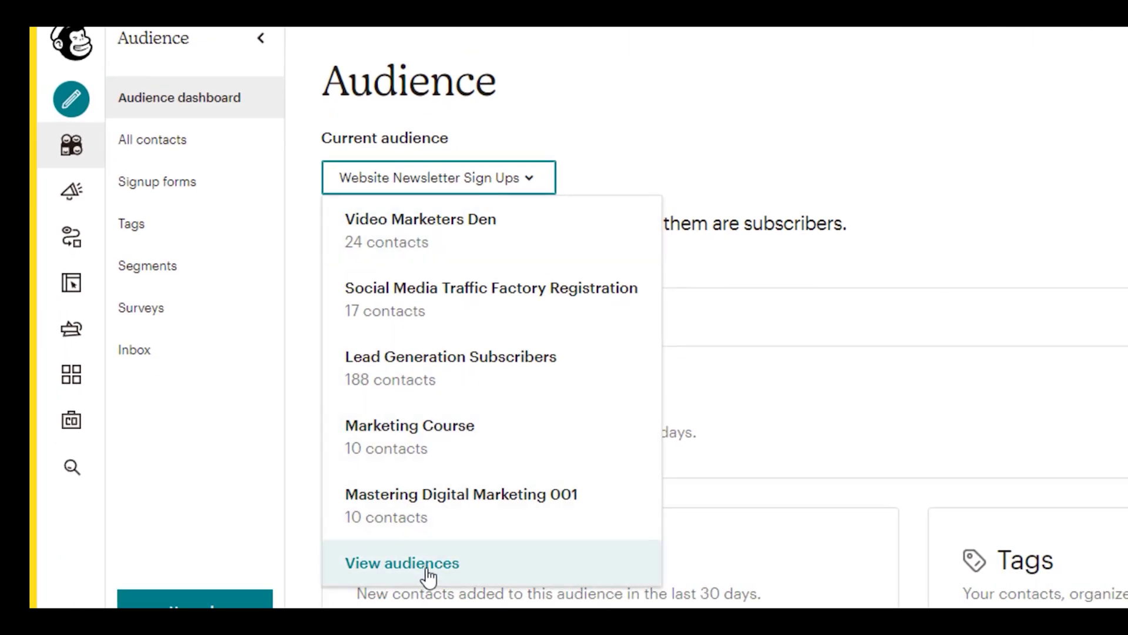
{"action": "left_click", "coordinate": [445, 181]}
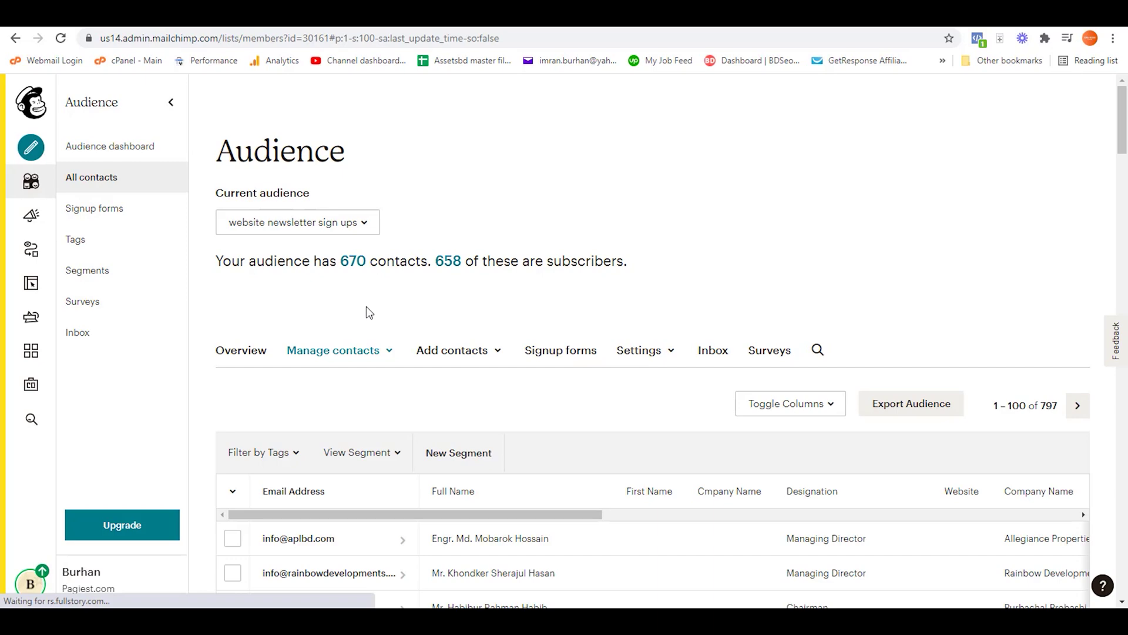
{"action": "scroll", "coordinate": [366, 306], "scroll_direction": "down", "scroll_amount": 4}
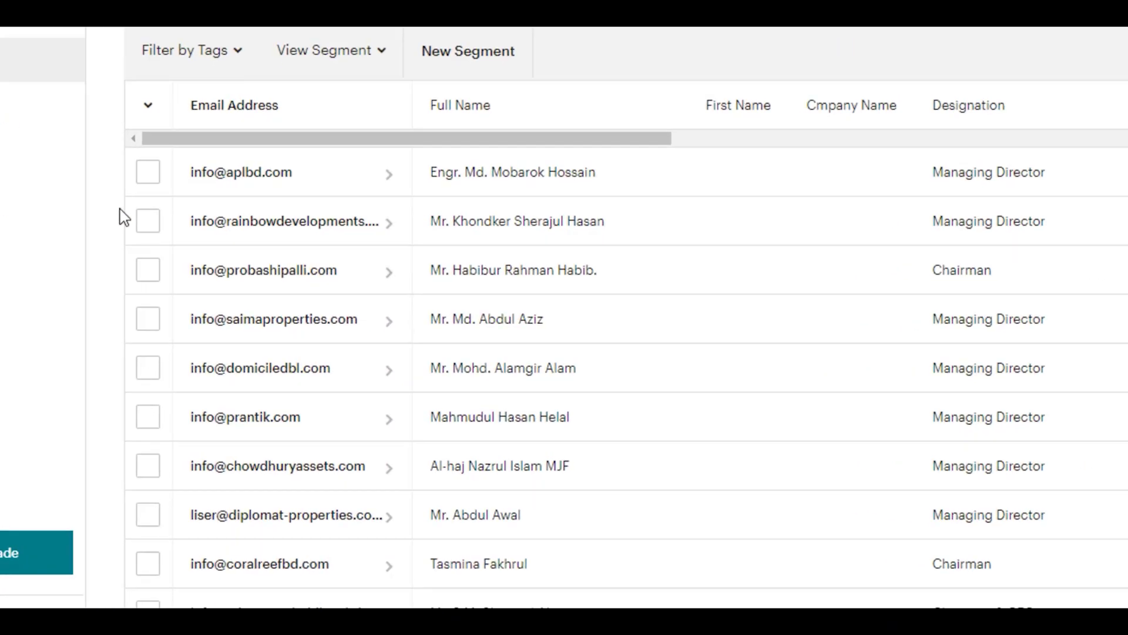
- Select the aplbd, rainbowdevelopments, probashipalli, saimaproperties and diplomat-properties contacts
{"action": "left_click", "coordinate": [147, 172]}
{"action": "left_click", "coordinate": [147, 221]}
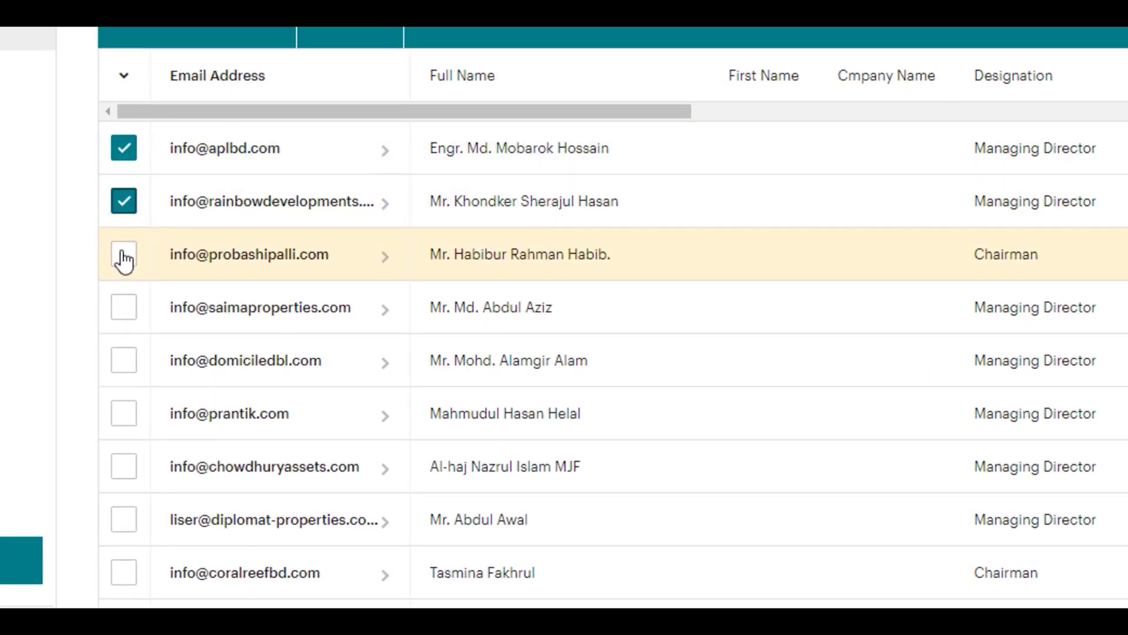
{"action": "left_click", "coordinate": [124, 256]}
{"action": "left_click", "coordinate": [123, 308]}
{"action": "left_click", "coordinate": [124, 519]}
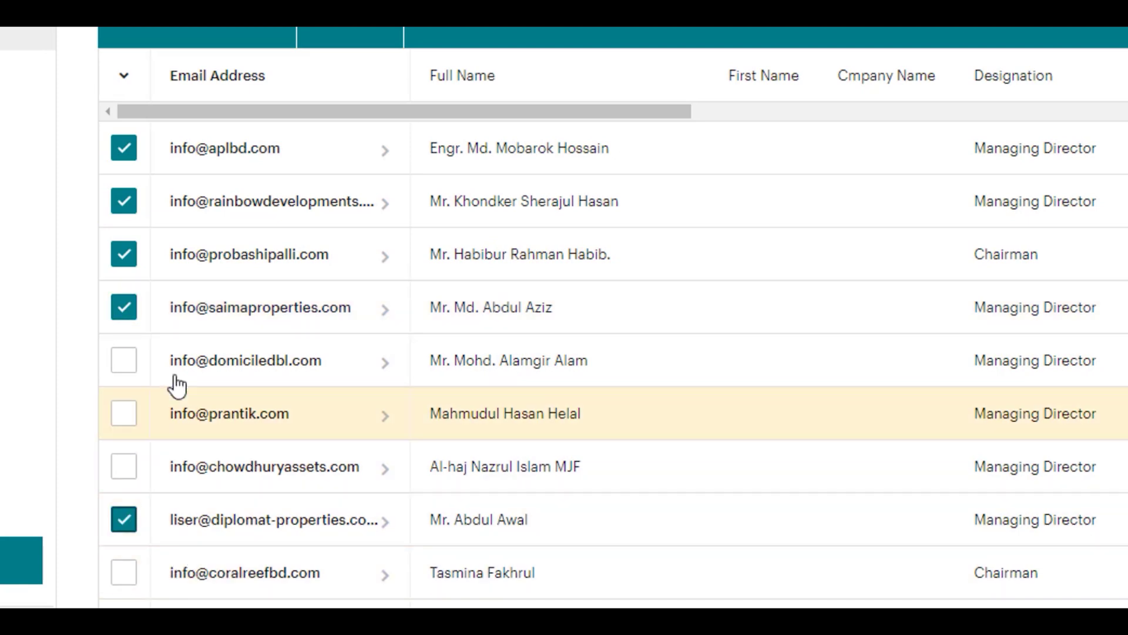
{"action": "scroll", "coordinate": [186, 203], "scroll_direction": "up", "scroll_amount": 2}
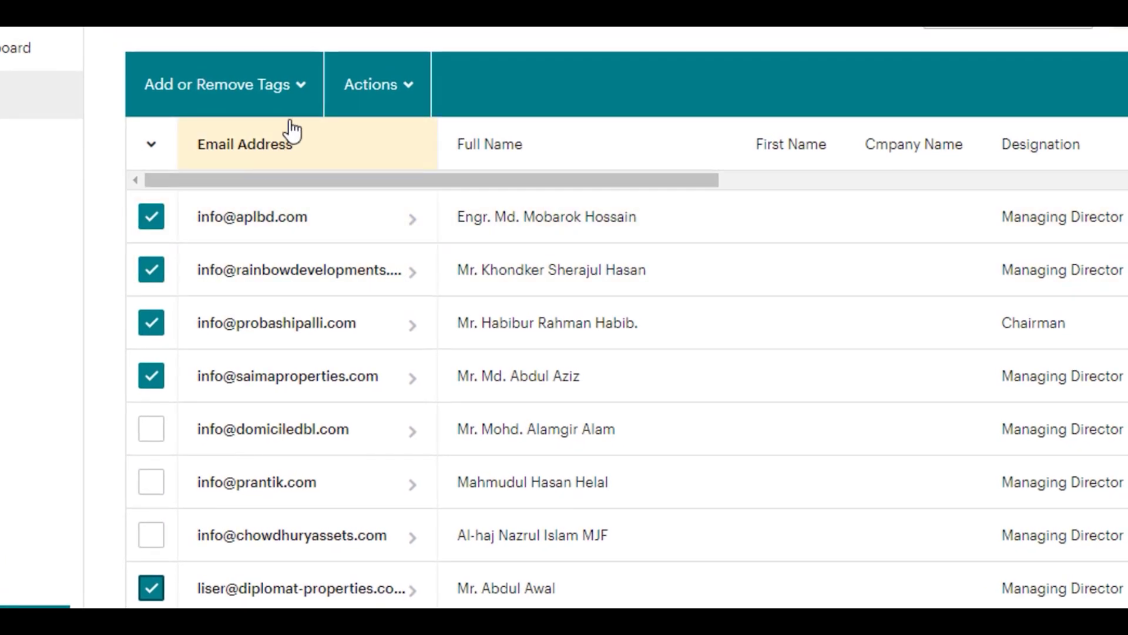
- Archive the five selected contacts via Actions and confirm the prompt
{"action": "left_click", "coordinate": [377, 85]}
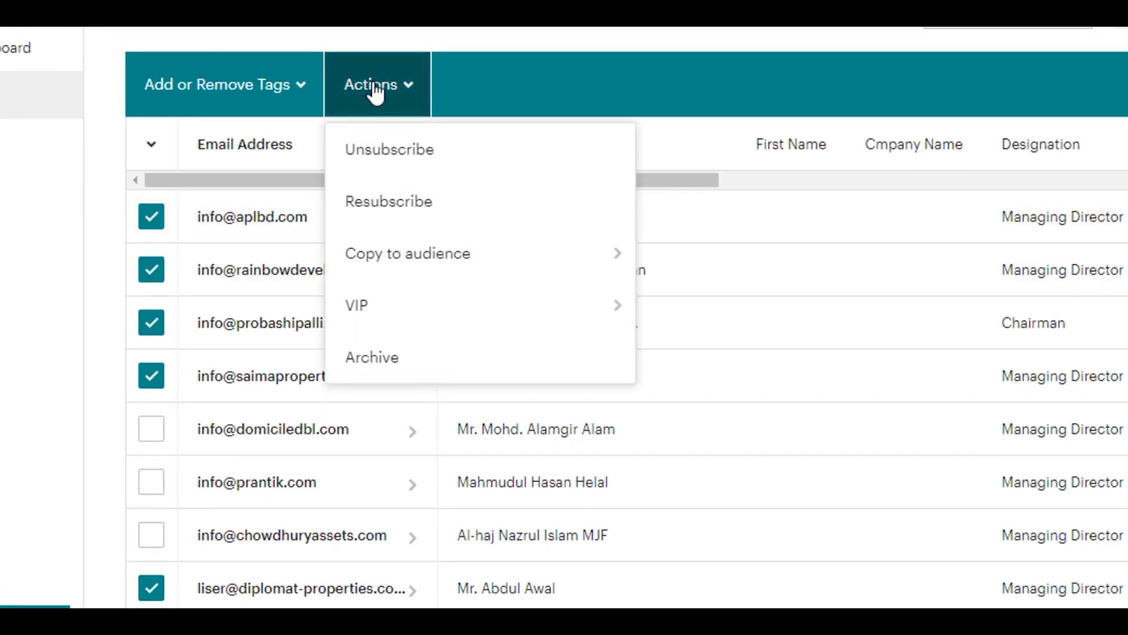
{"action": "left_click", "coordinate": [394, 368]}
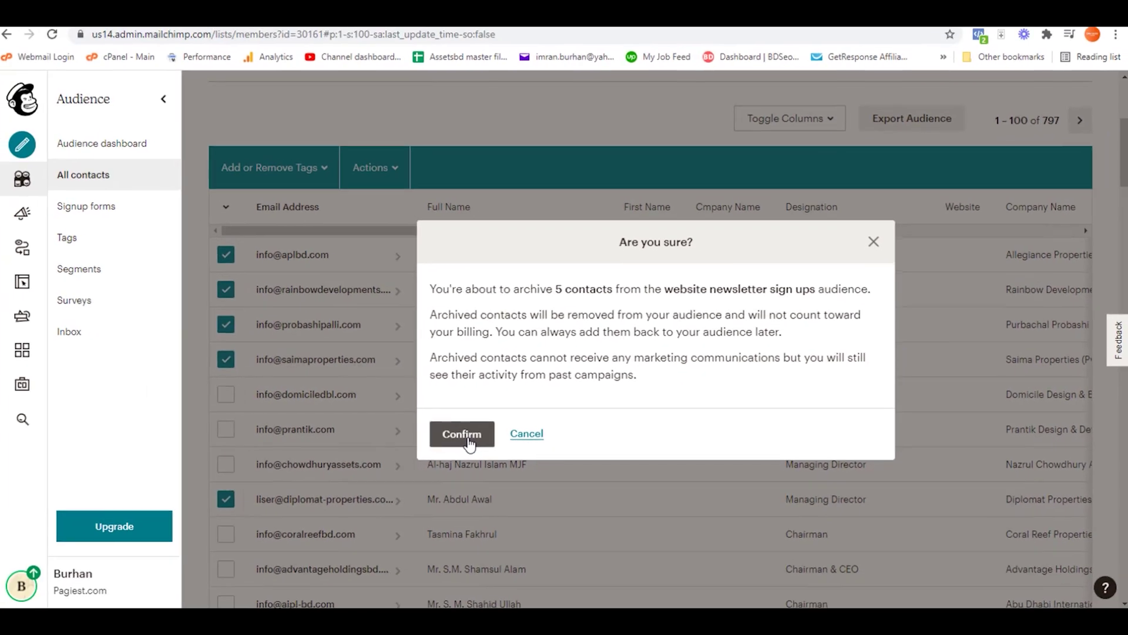
{"action": "left_click", "coordinate": [256, 448]}
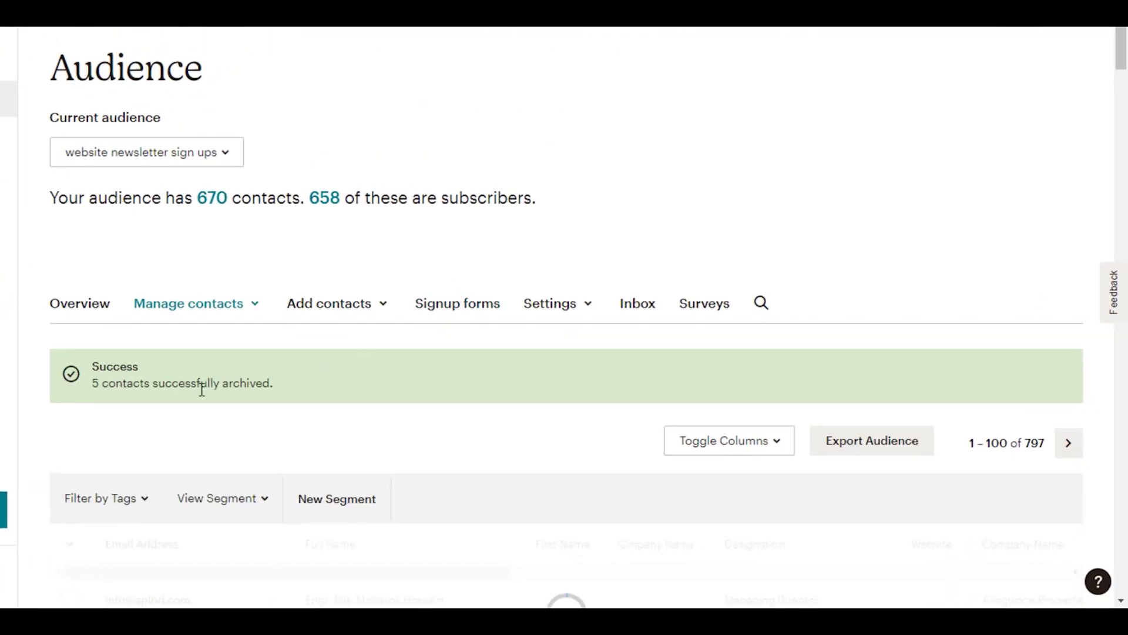
{"action": "left_click_drag", "start_coordinate": [102, 383], "coordinate": [283, 384]}
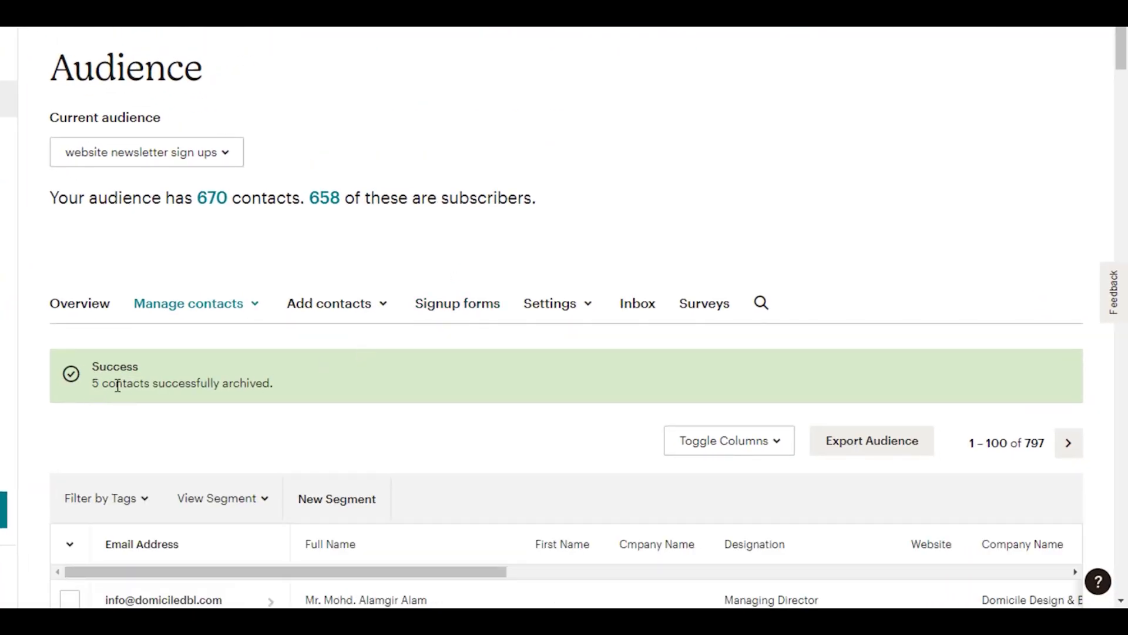
{"action": "left_click", "coordinate": [383, 435]}
{"action": "scroll", "coordinate": [382, 435], "scroll_direction": "down", "scroll_amount": 2}
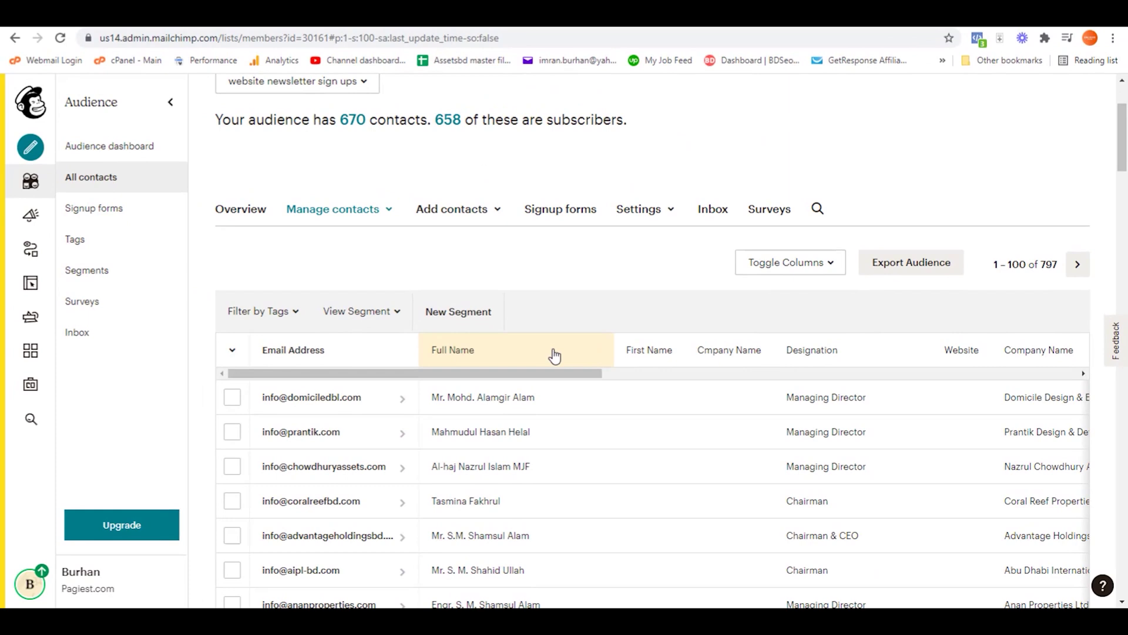